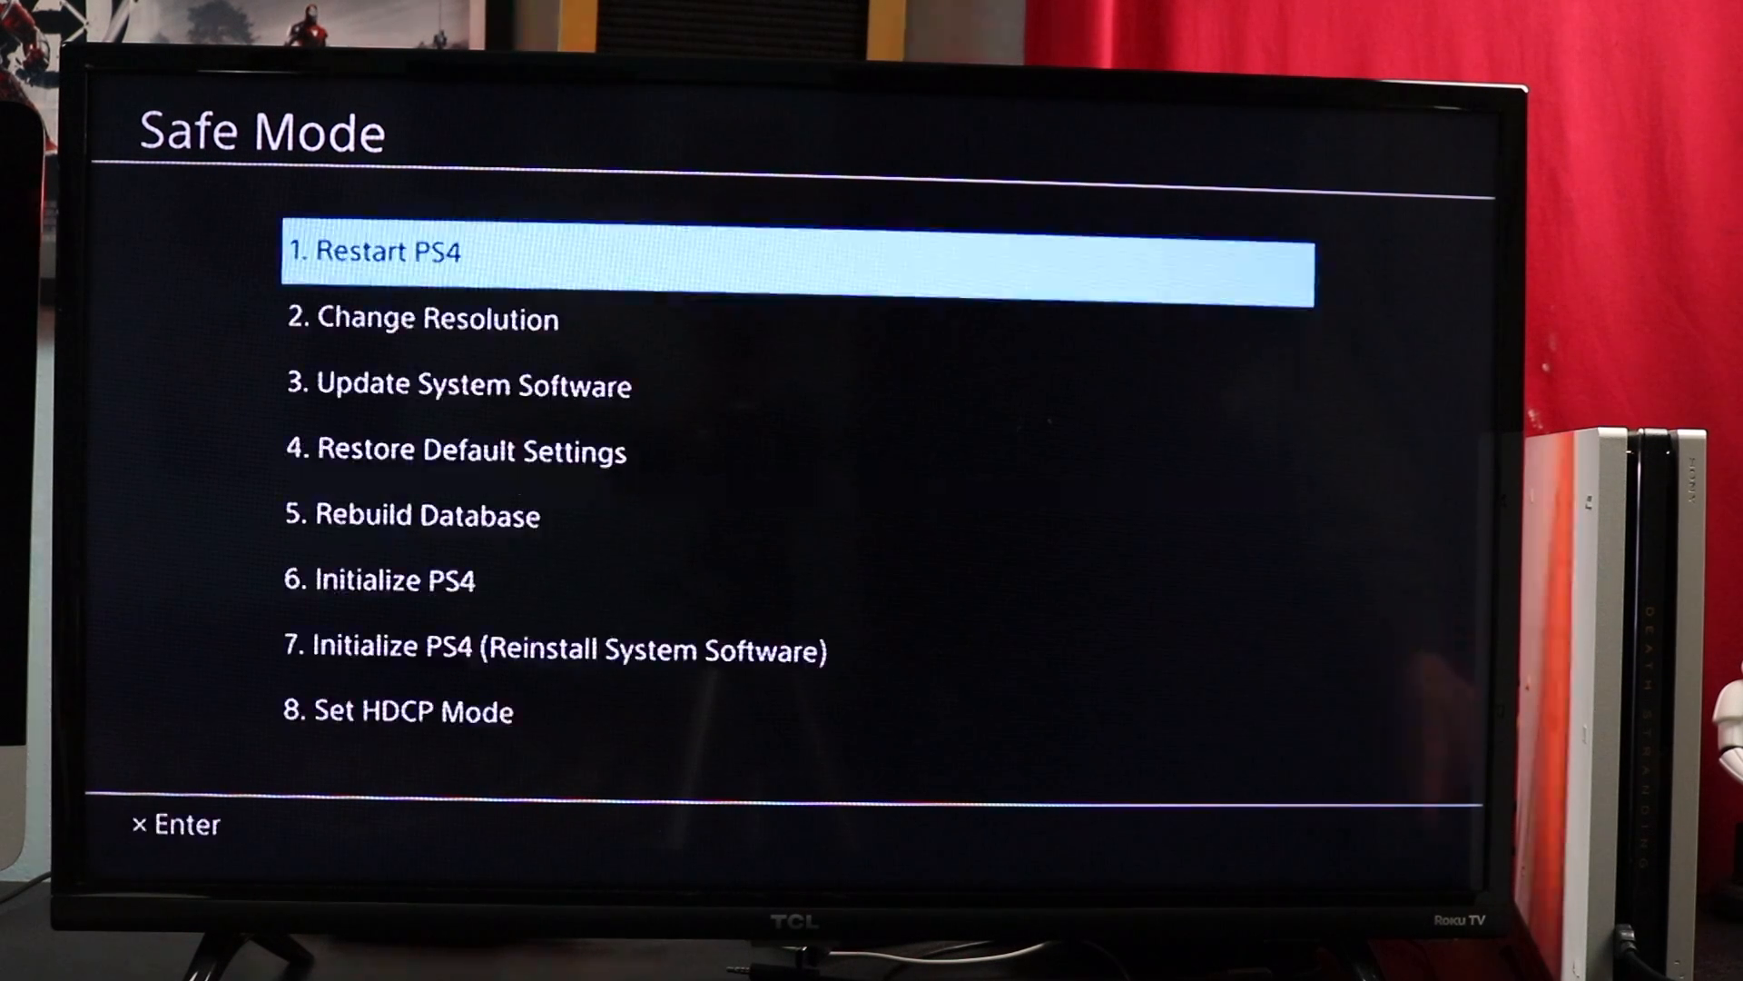
Select 5. Rebuild Database and highlight OK on the rebuild-takes-hours warning
{"action": "key", "text": "Down"}
{"action": "key", "text": "Down"}
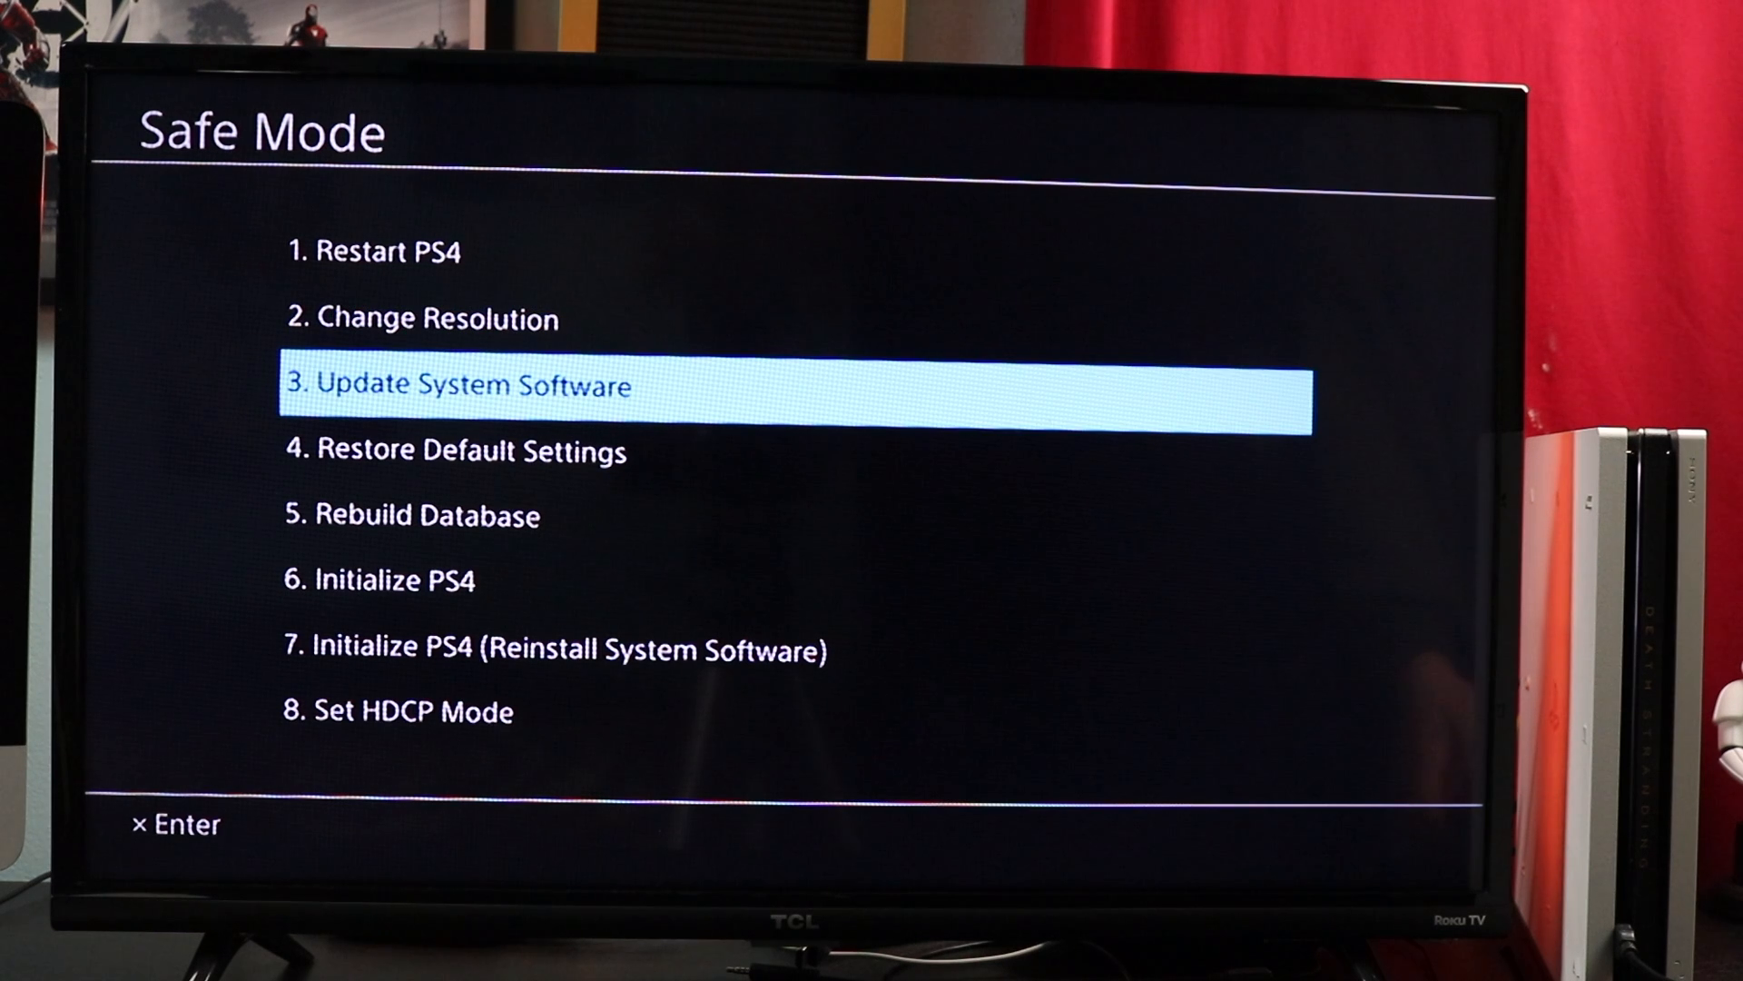
{"action": "key", "text": "Down"}
{"action": "key", "text": "Down"}
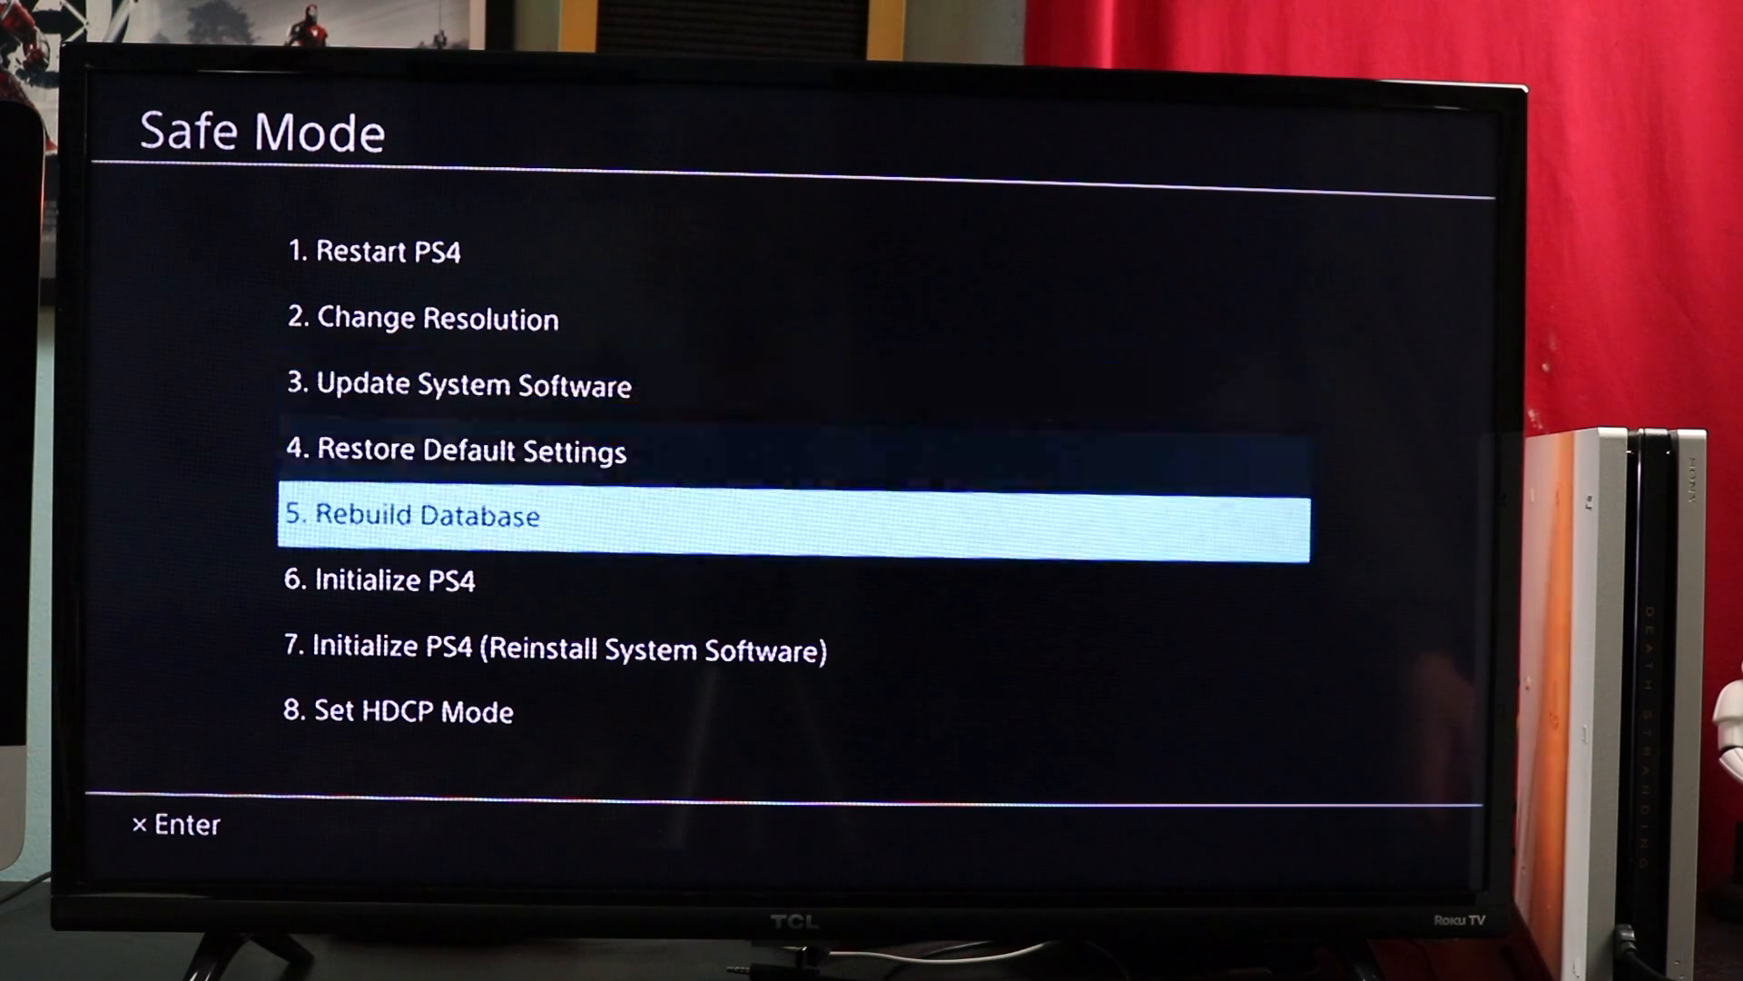
{"action": "key", "text": "Return"}
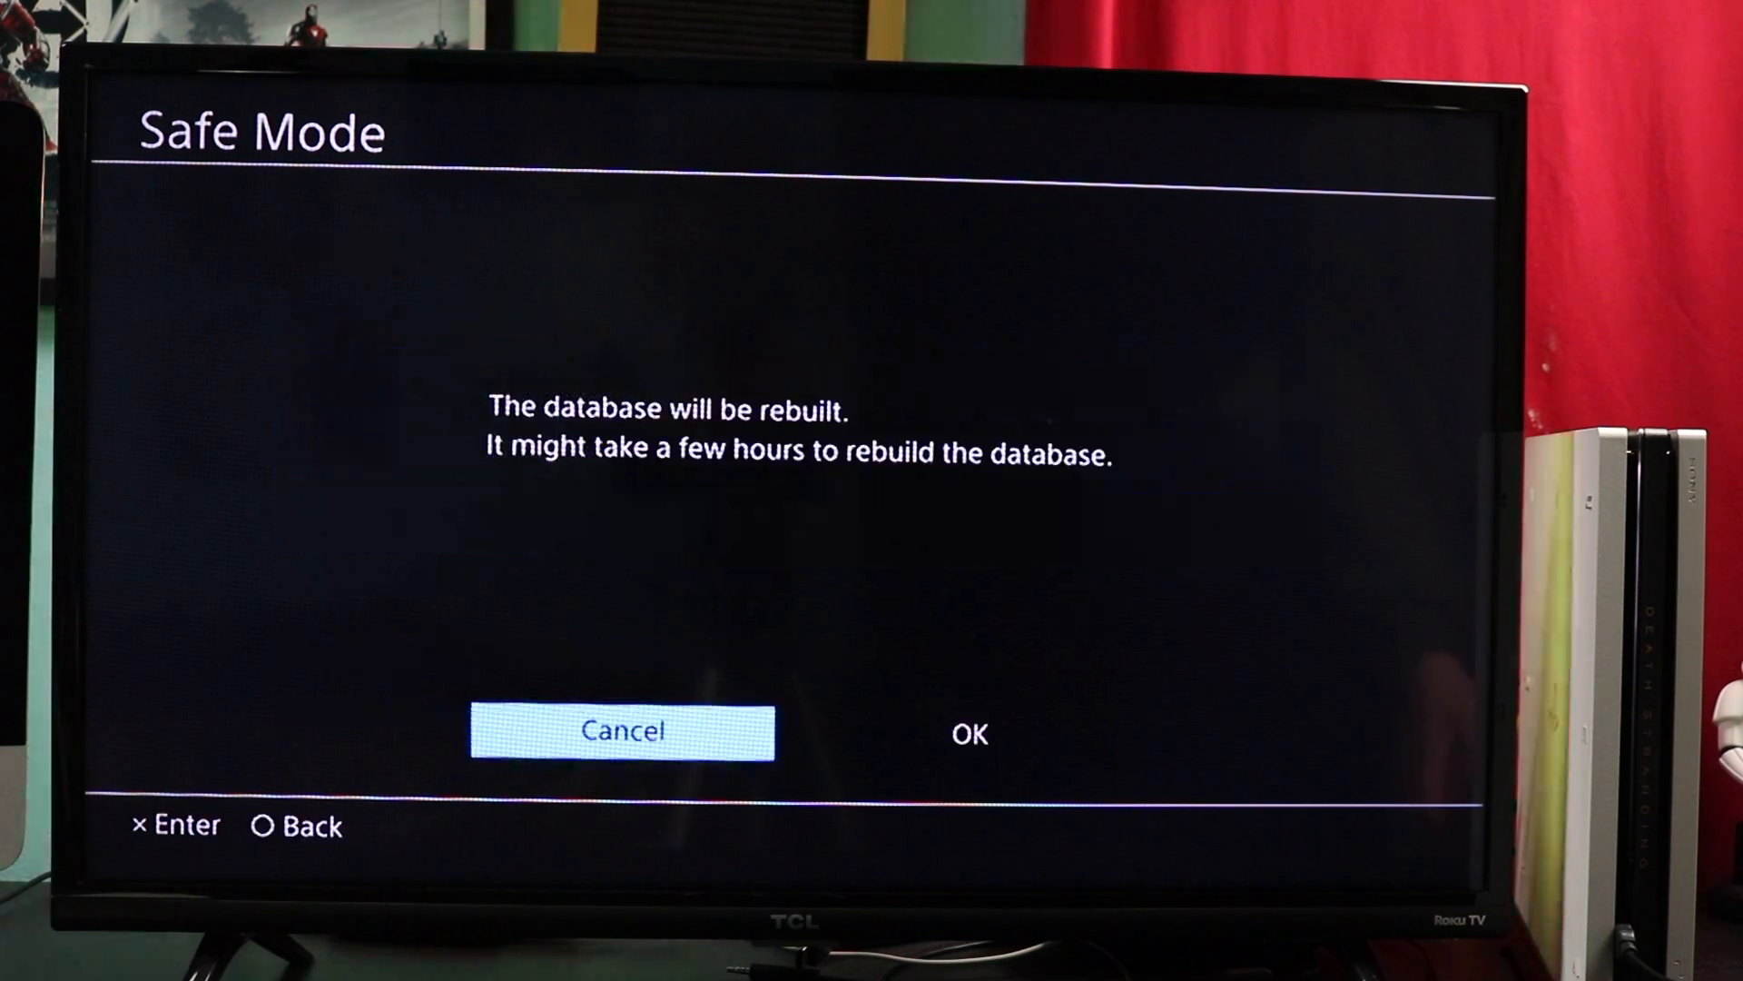
{"action": "key", "text": "Right"}
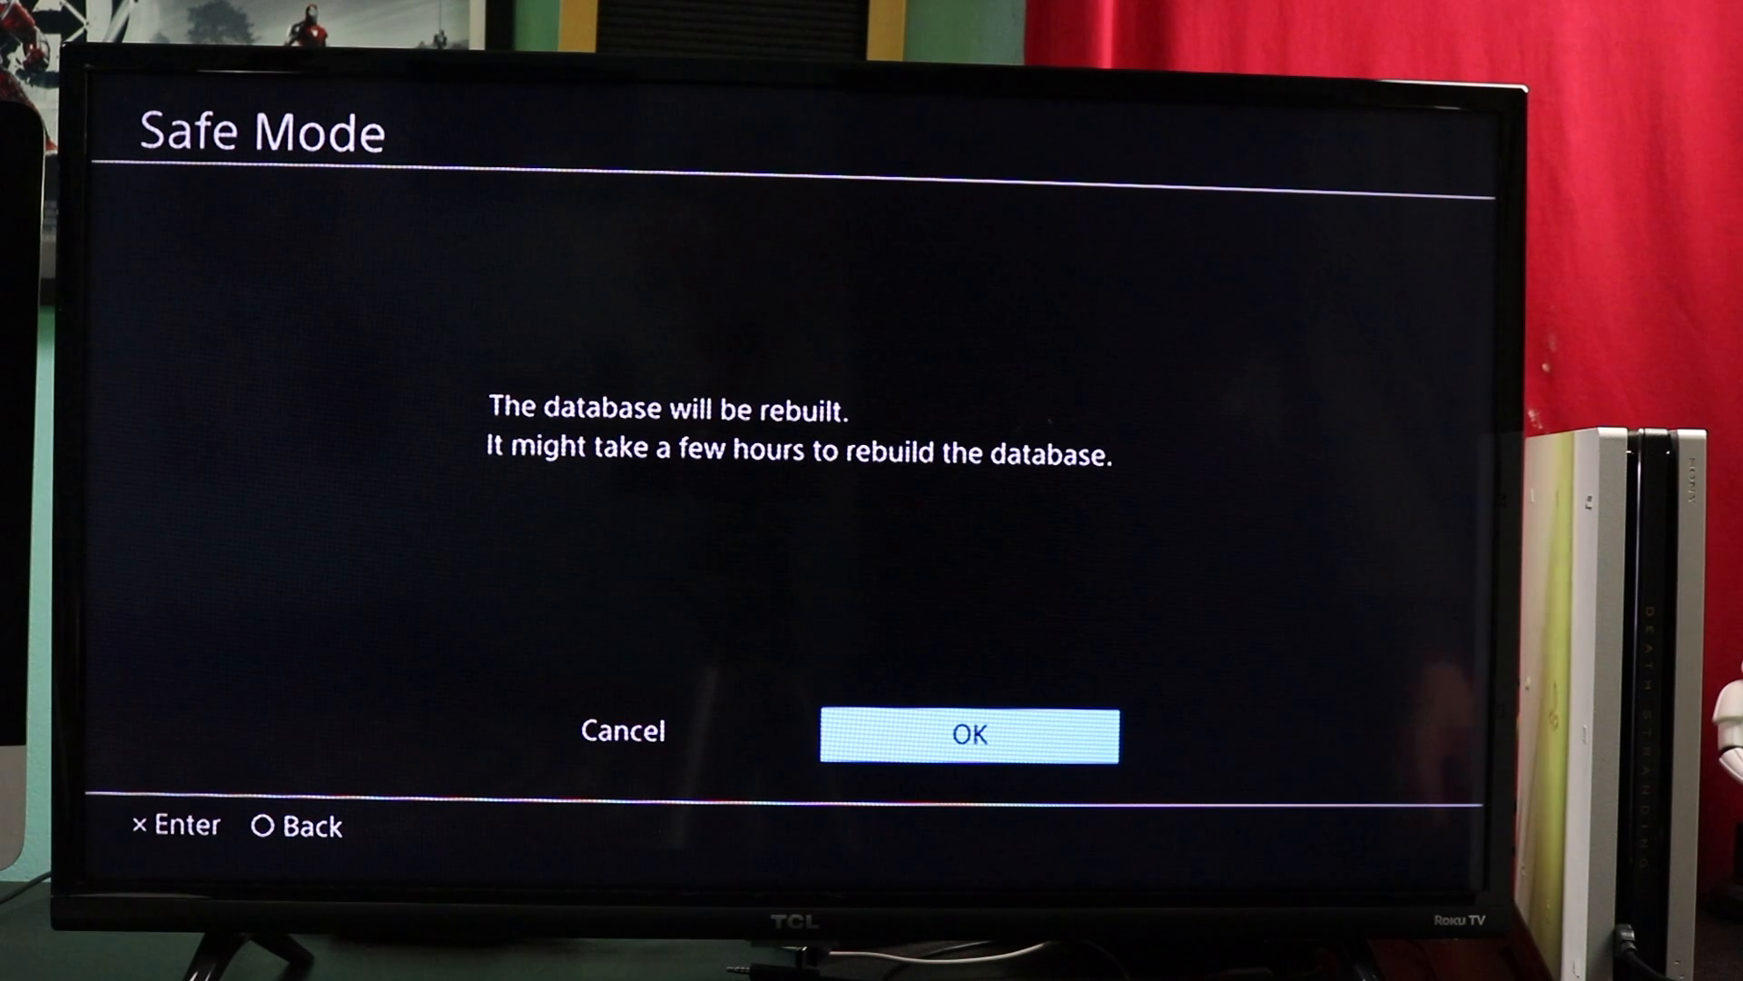